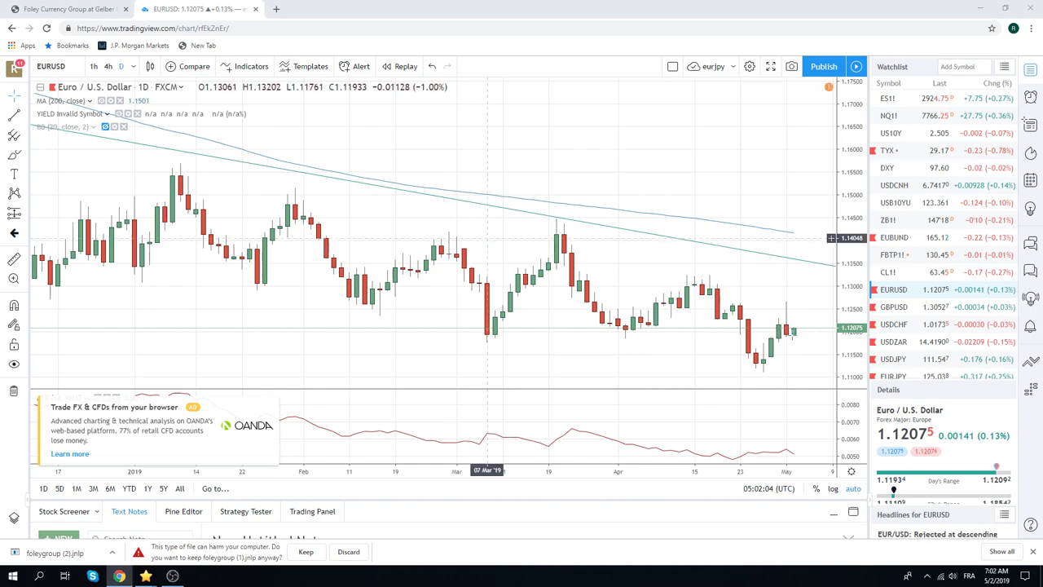
Zoom out the EURUSD daily chart to show December through early May under the trendlines
scroll(784, 330, down, 1)
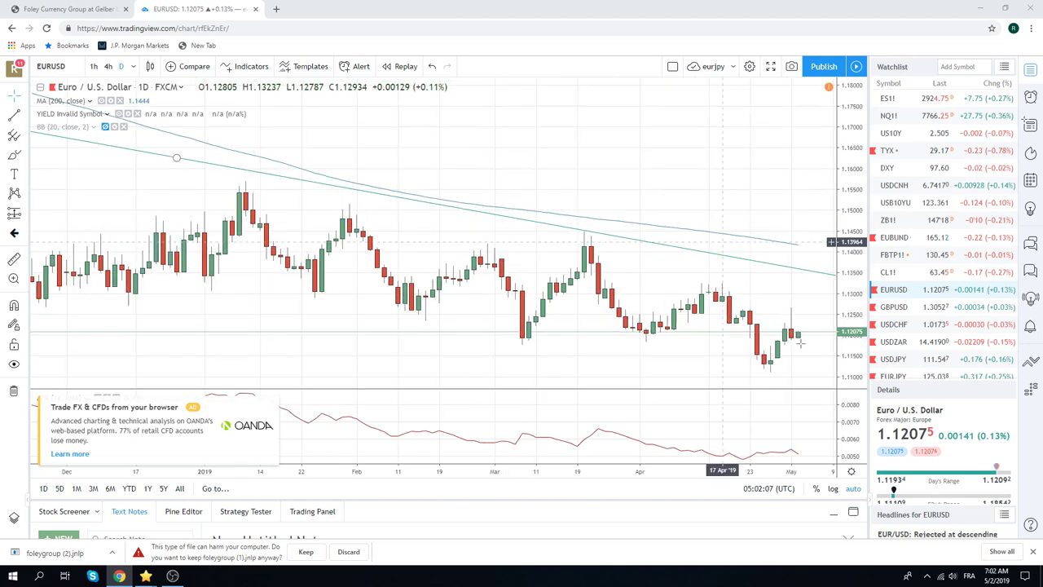
scroll(766, 314, down, 1)
scroll(807, 343, down, 1)
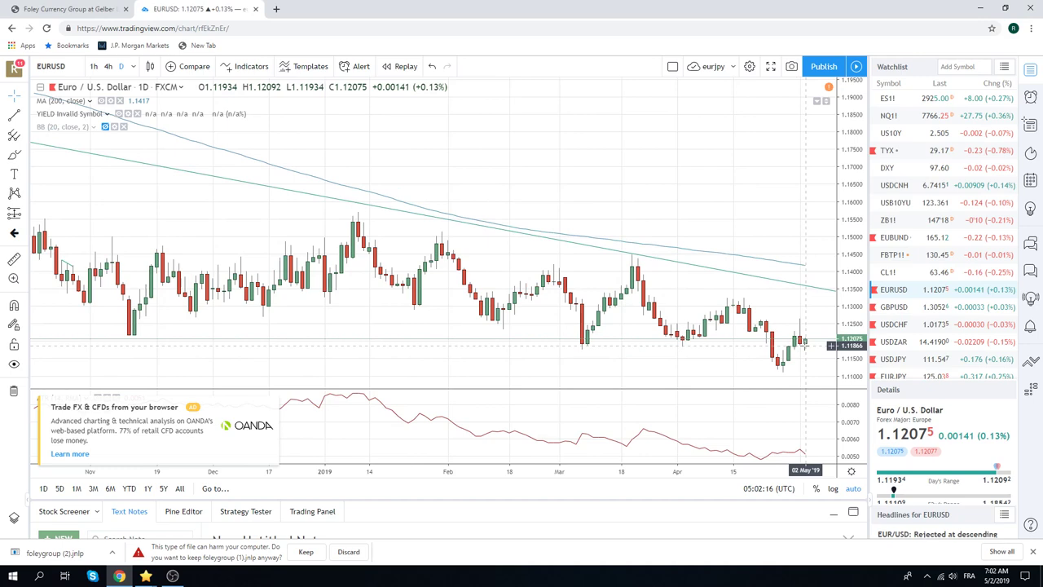
scroll(805, 345, down, 2)
scroll(766, 330, up, 3)
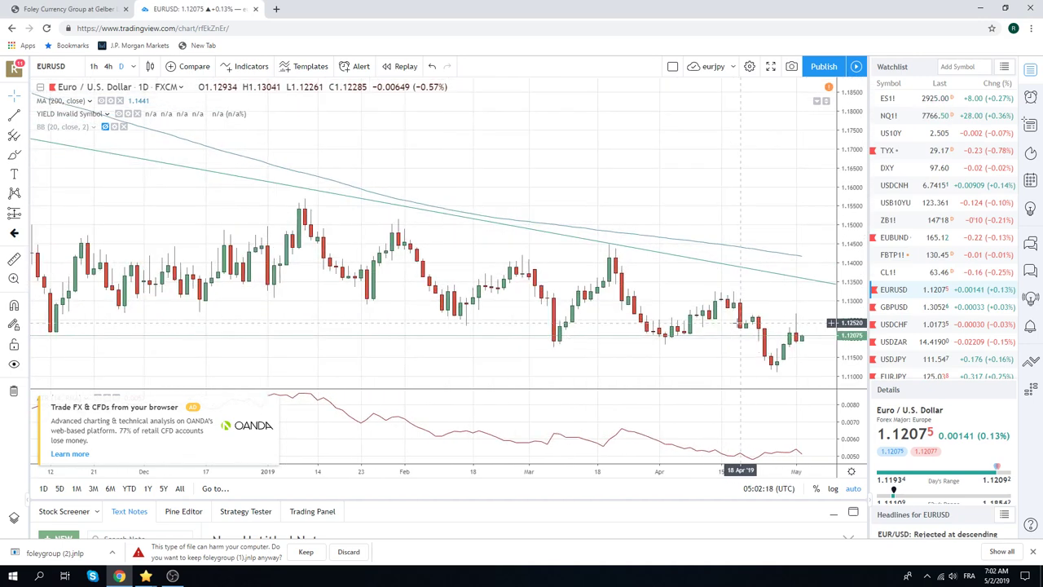
scroll(819, 316, down, 1)
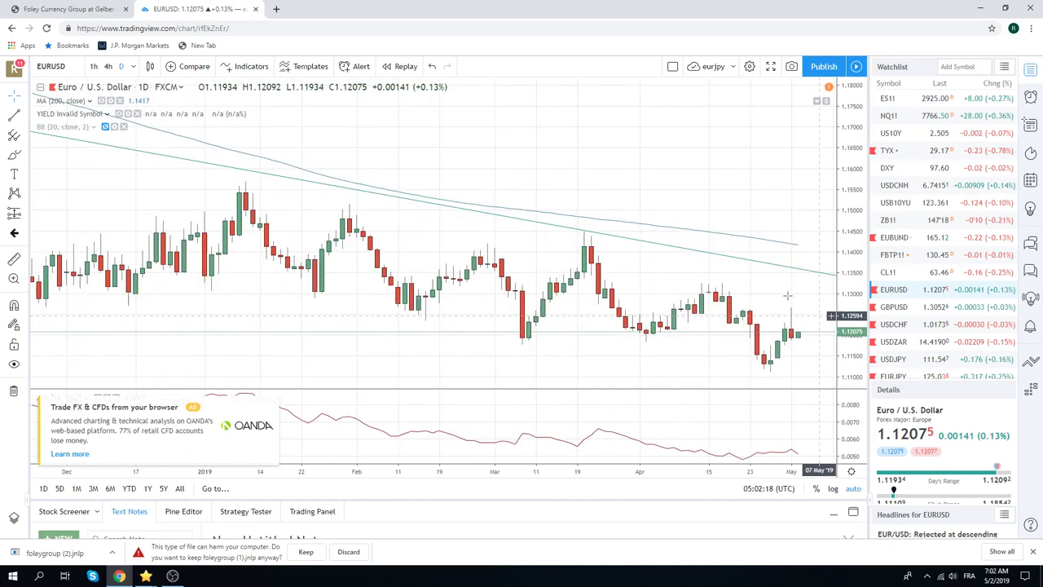
scroll(811, 342, down, 1)
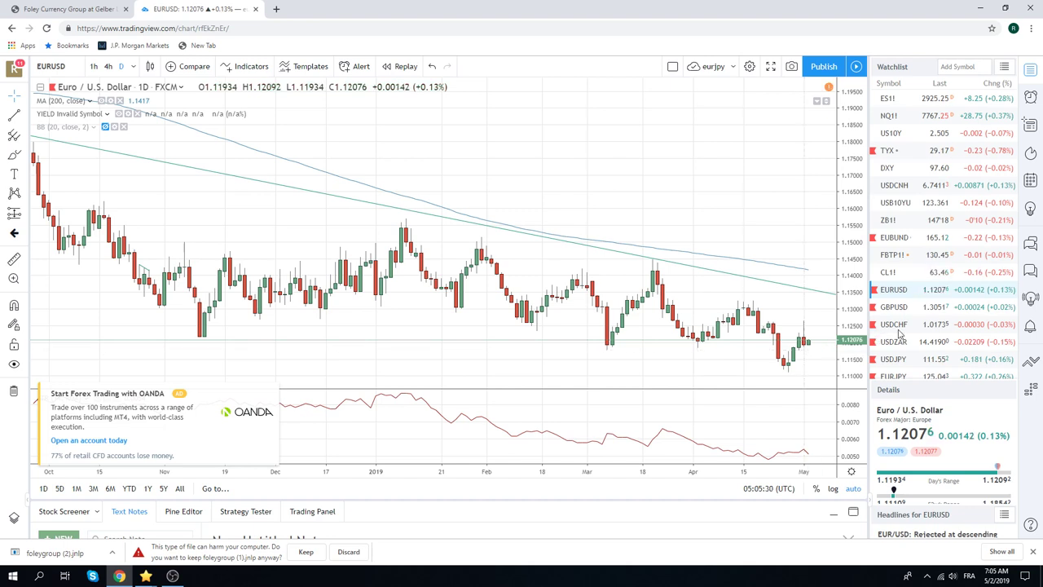
Load EURJPY from the watchlist and view it on 1-hour candles
scroll(900, 335, down, 1)
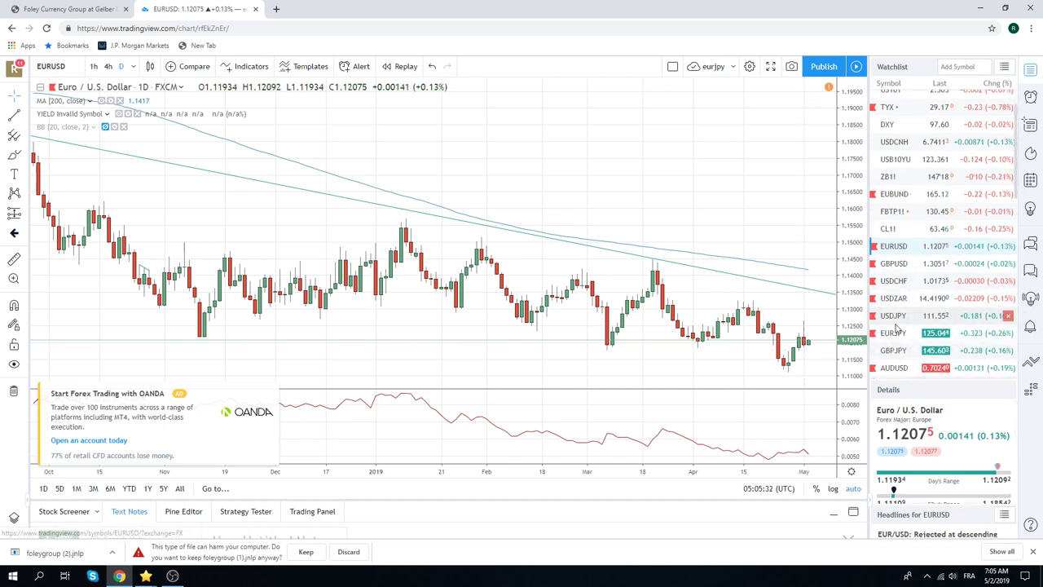
click(895, 333)
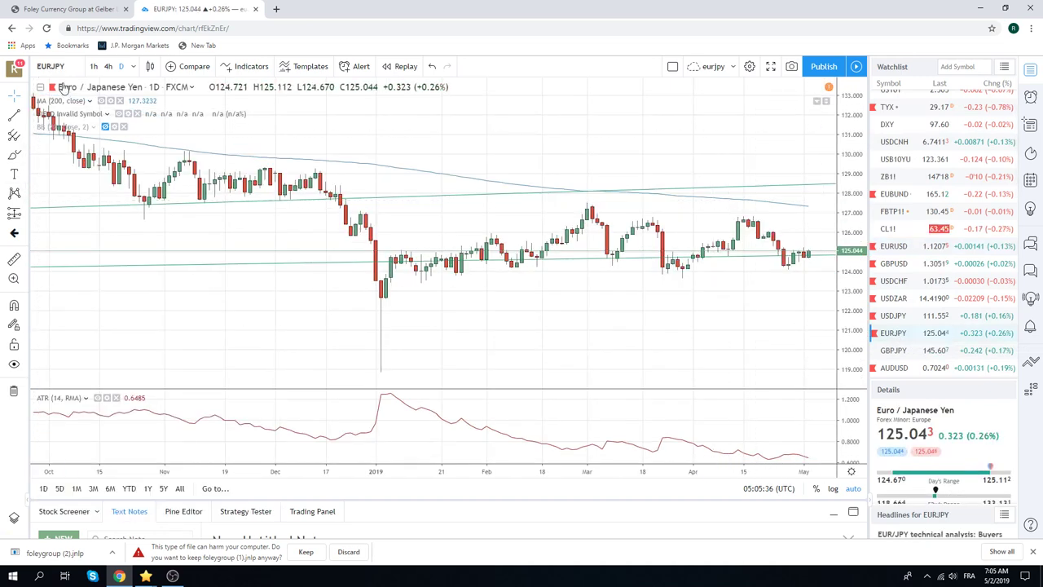
click(94, 66)
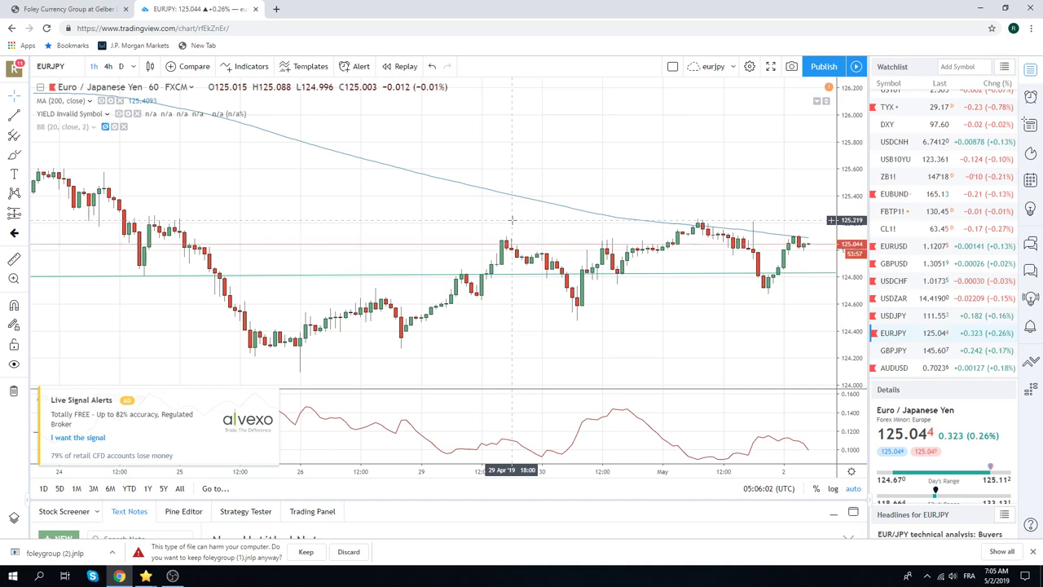
Return EURJPY to daily candles, zoomed in on mid-January to early May
click(121, 66)
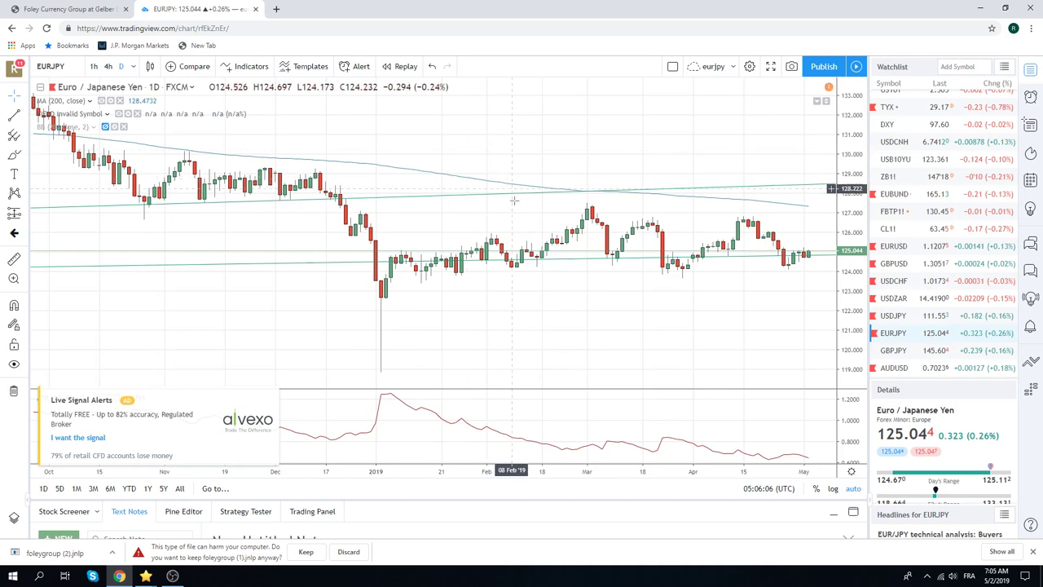
scroll(505, 204, up, 3)
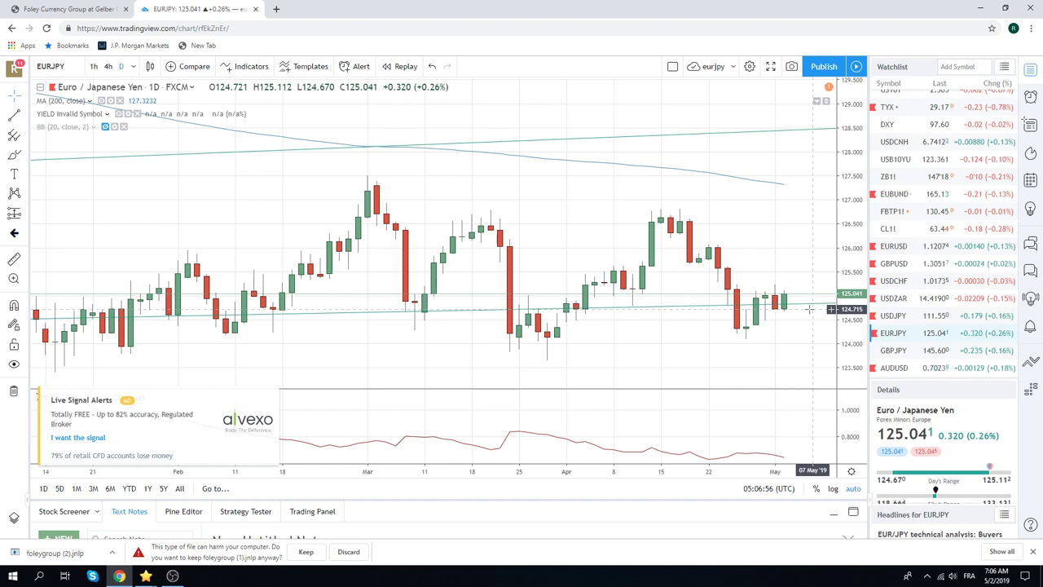
Load the USDCHF daily chart with its saved rising trendline and moving average
click(894, 282)
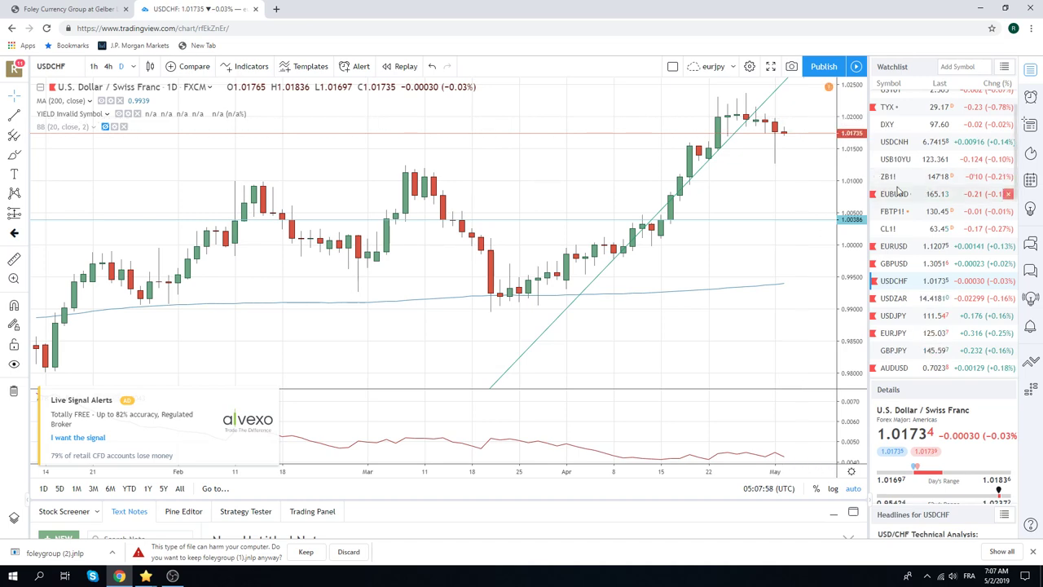
scroll(896, 211, down, 2)
Load AUDUSD and view it on 1-hour candles
click(894, 303)
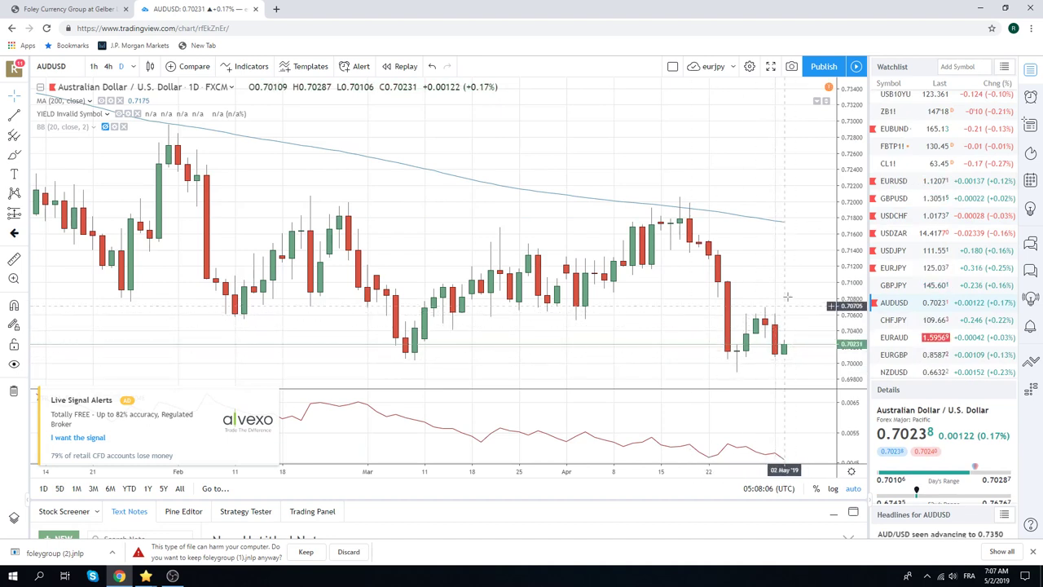
click(100, 66)
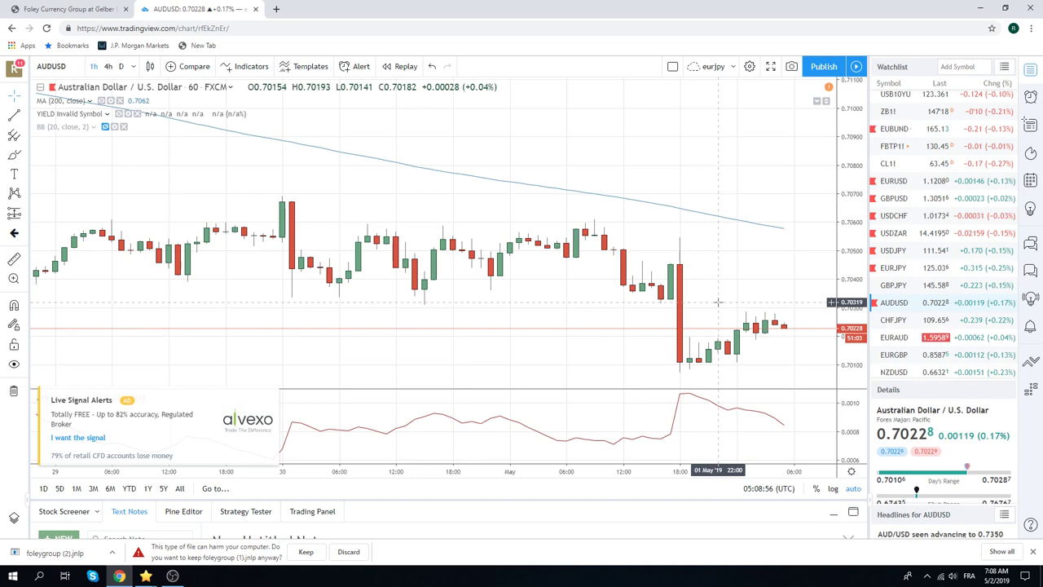
Load CL1! crude oil futures on 60-minute bars, zoomed out to several days
click(892, 164)
scroll(737, 230, down, 1)
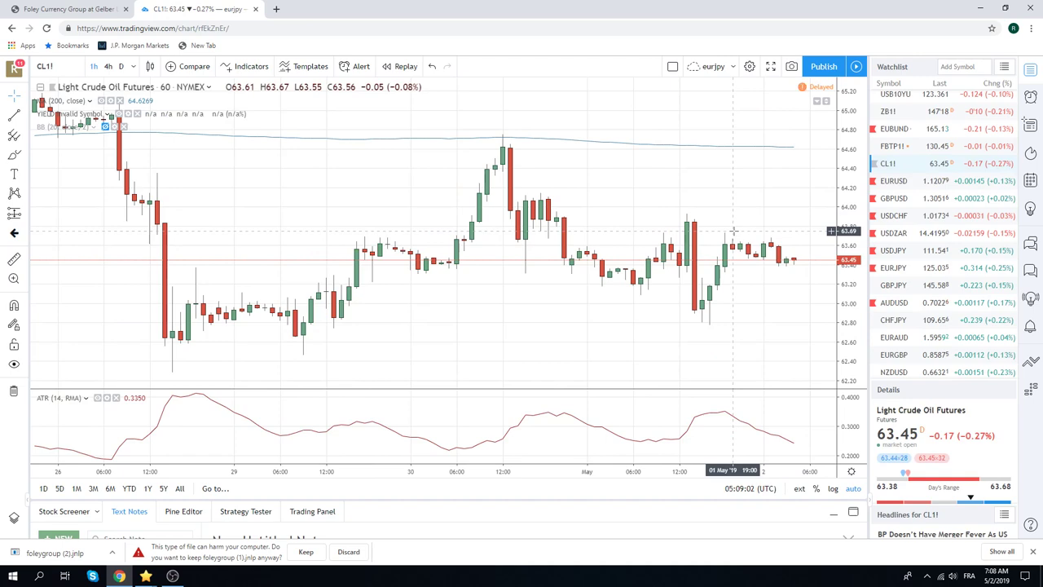
scroll(733, 232, down, 2)
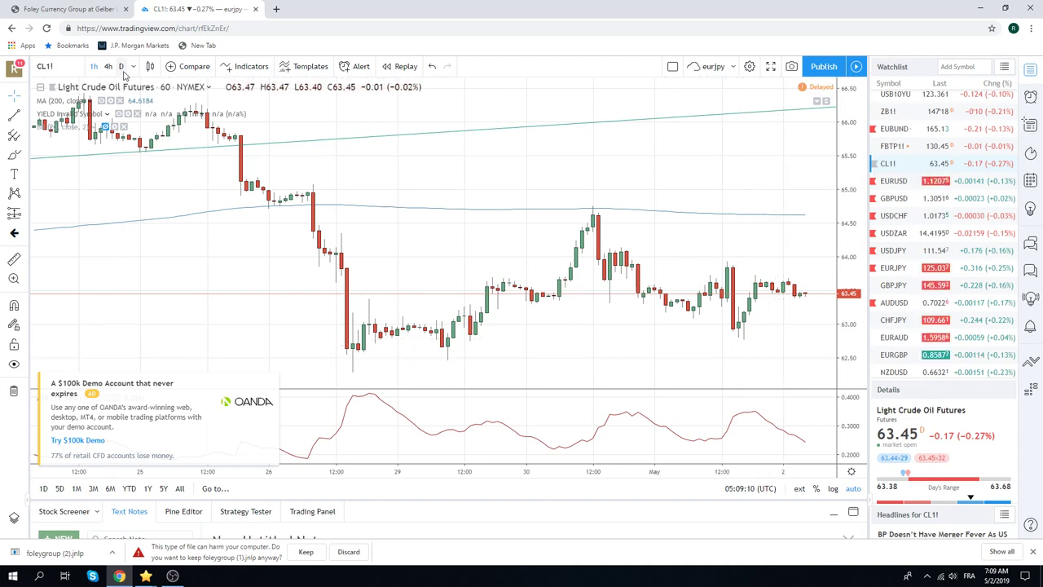
Switch the crude oil chart to daily bars and select the rising green trendline
key(d)
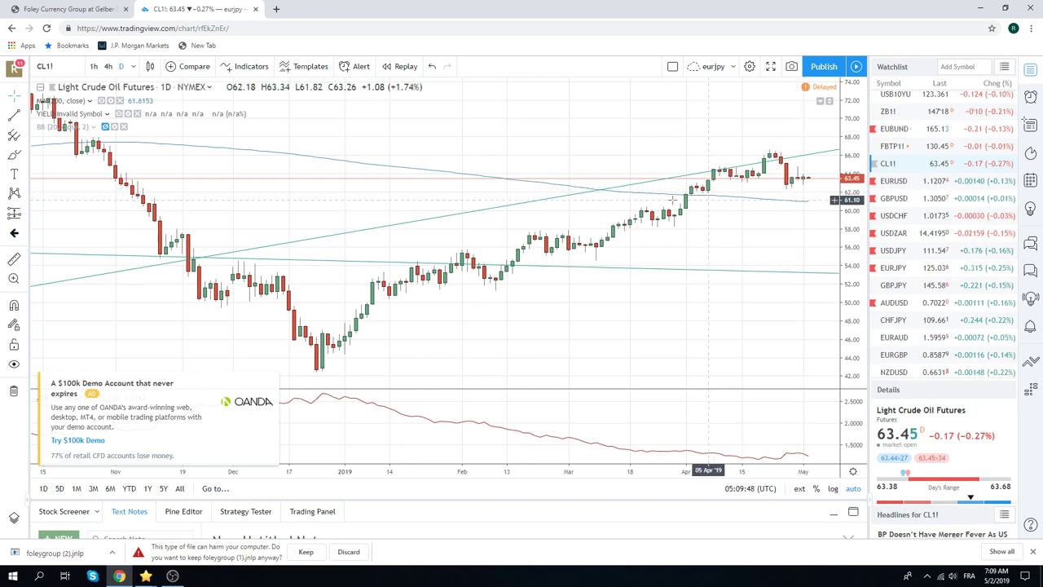
click(561, 204)
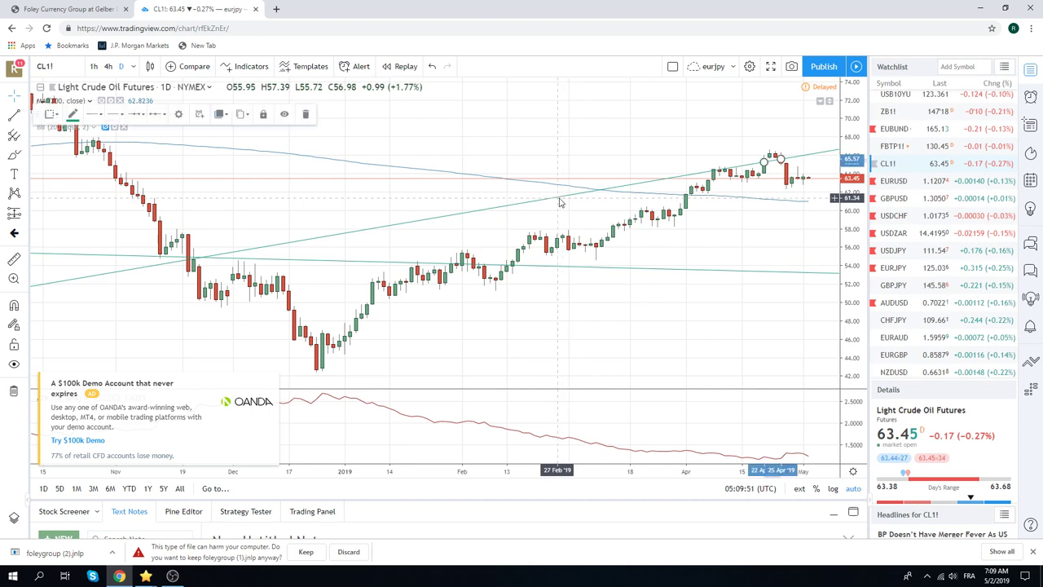
Hide the rising green trendline on the CL1! daily chart
right_click(560, 202)
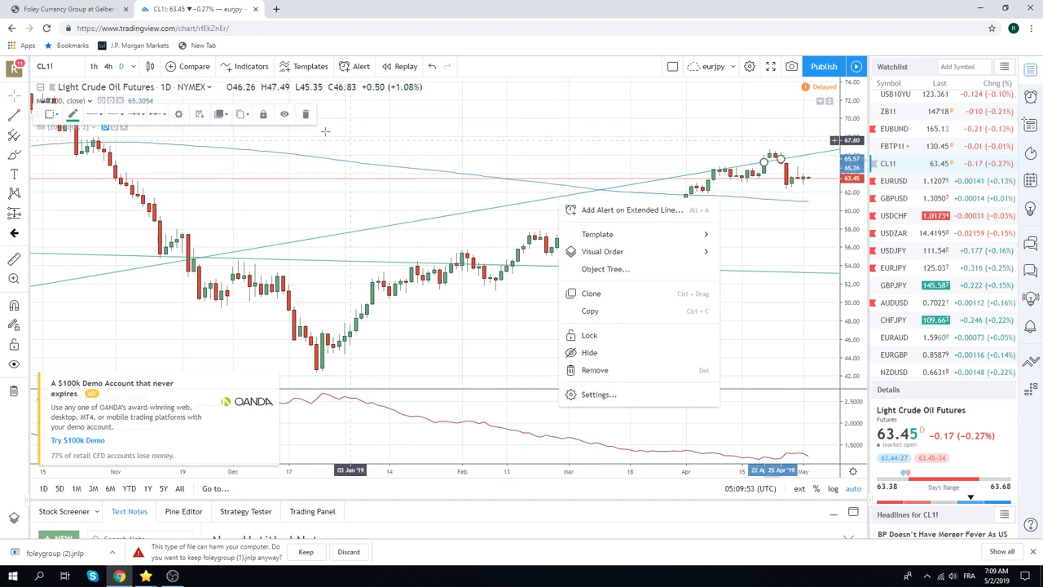
click(610, 355)
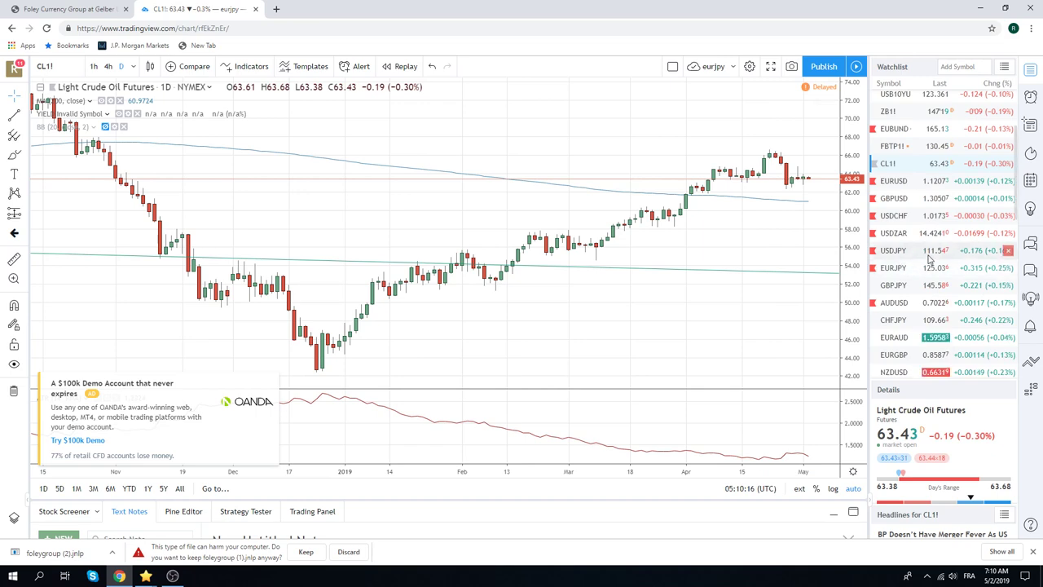
scroll(929, 258, up, 3)
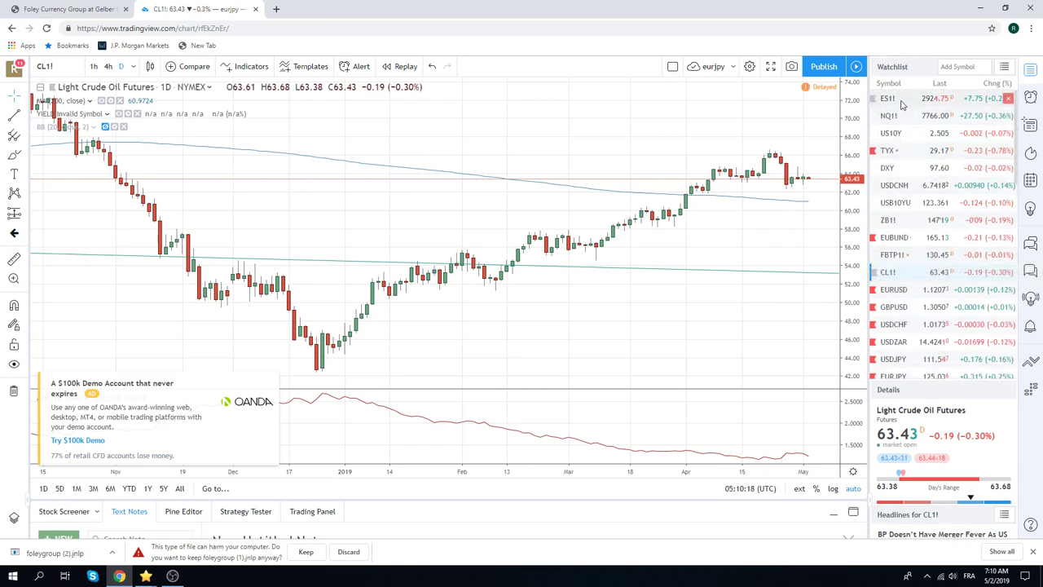
Load the ES1! S&P 500 E-mini daily chart and select its rising trendline
click(902, 101)
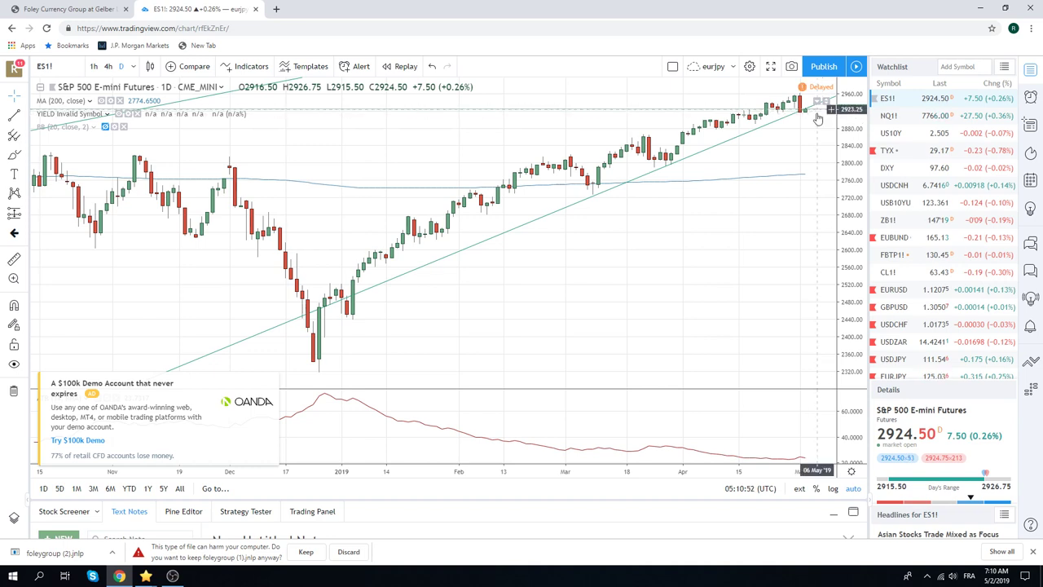
click(816, 111)
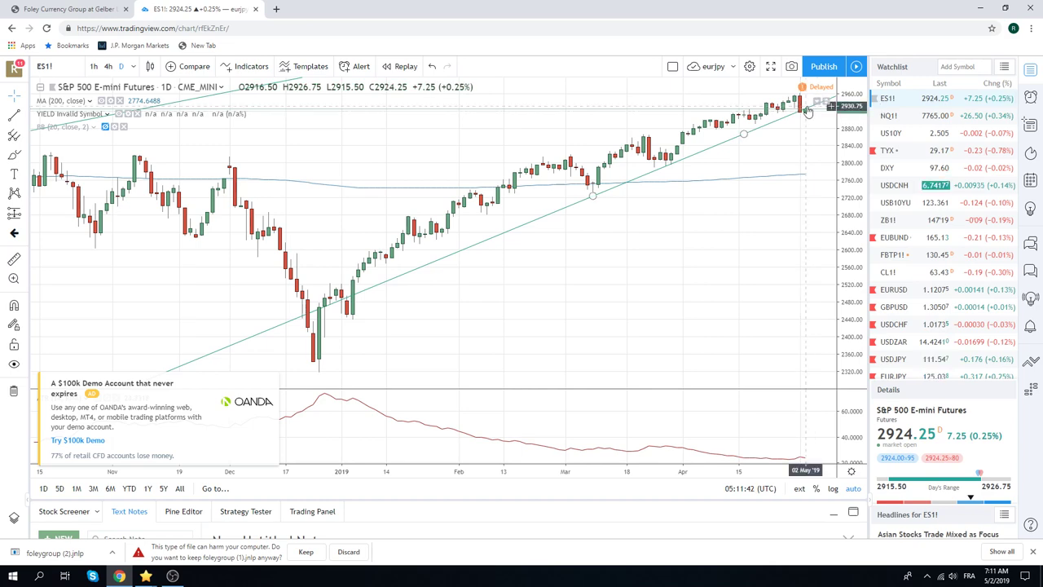
Replace the S&P chart with NQ1! NASDAQ 100 E-mini futures from the watchlist
click(896, 119)
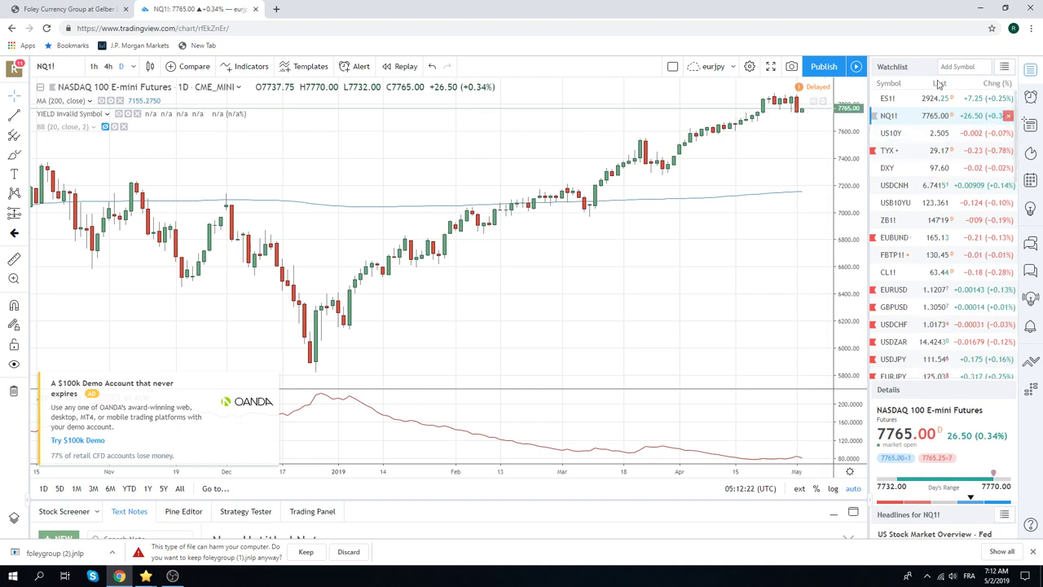
Bring up AUDJPY from the watchlist on 4-hour candles with its saved trendlines
scroll(938, 160, down, 5)
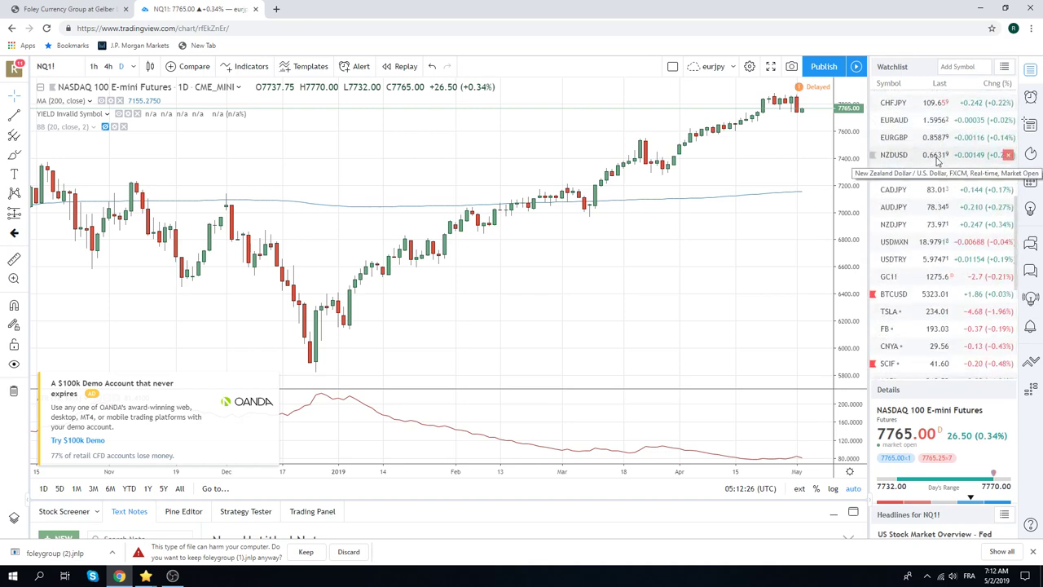
click(926, 214)
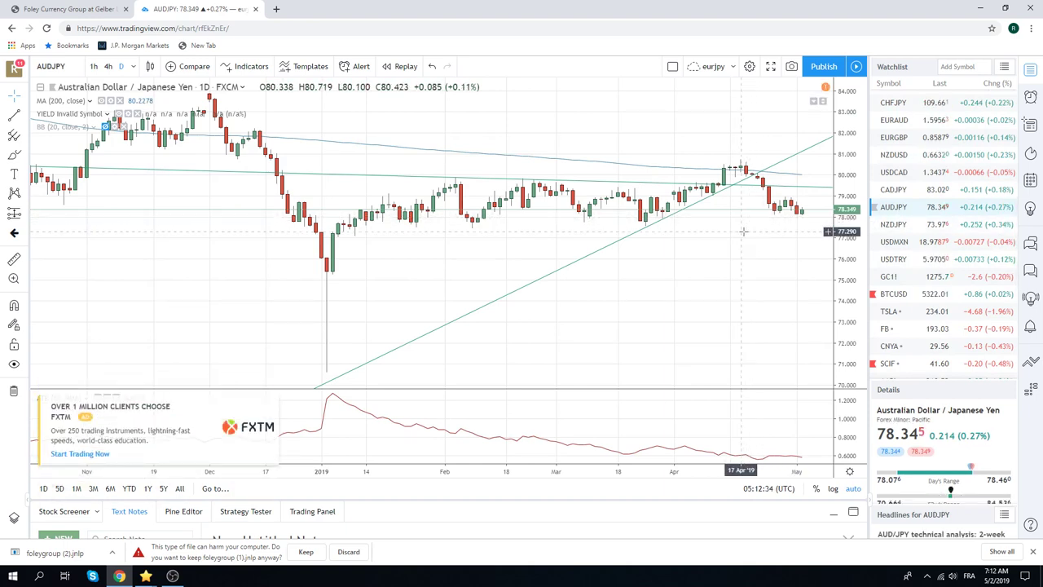
click(108, 66)
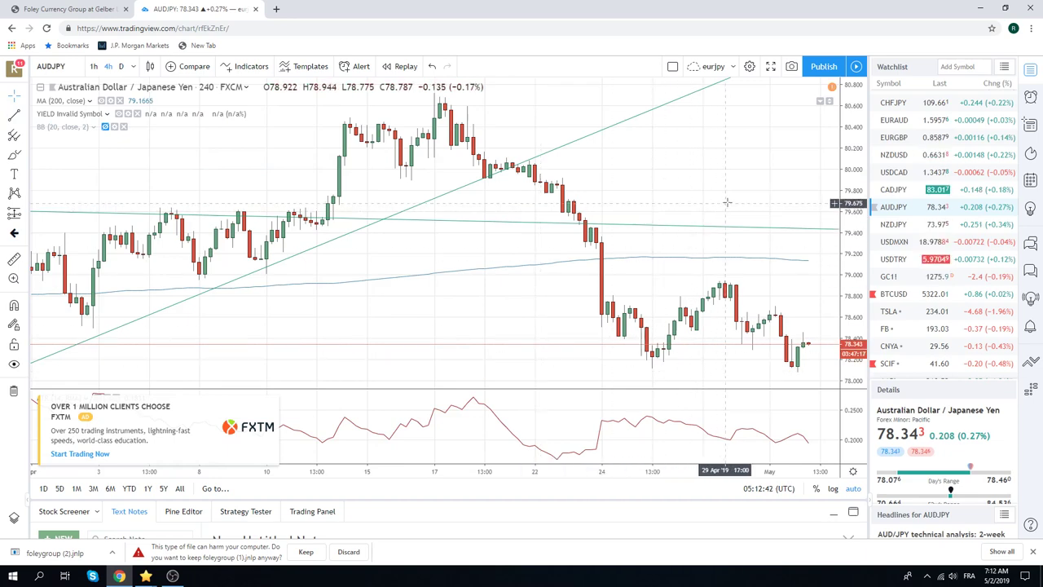
scroll(925, 198, up, 2)
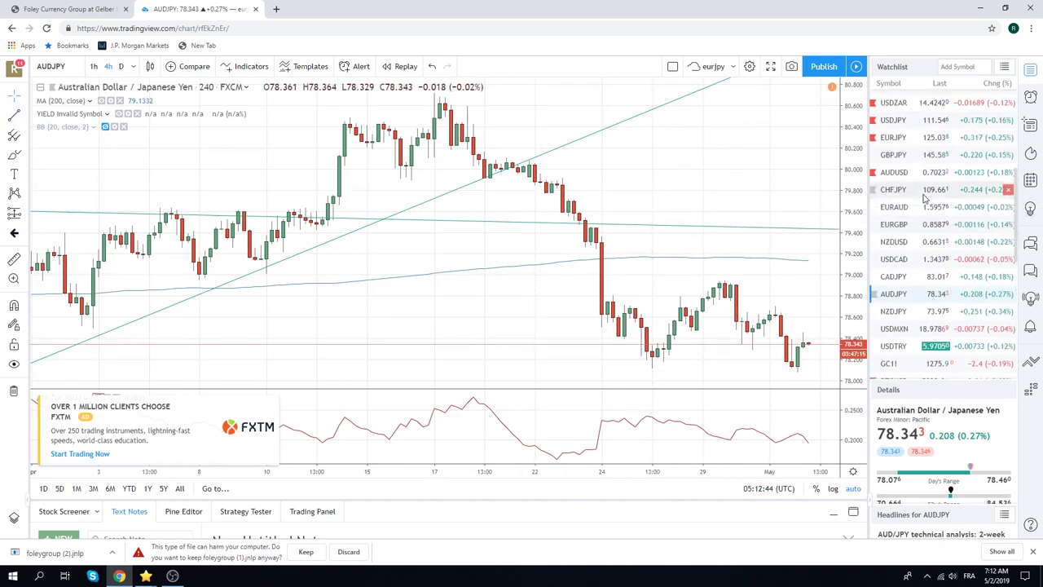
Switch the chart to GBPJPY and show it on daily candles
click(902, 161)
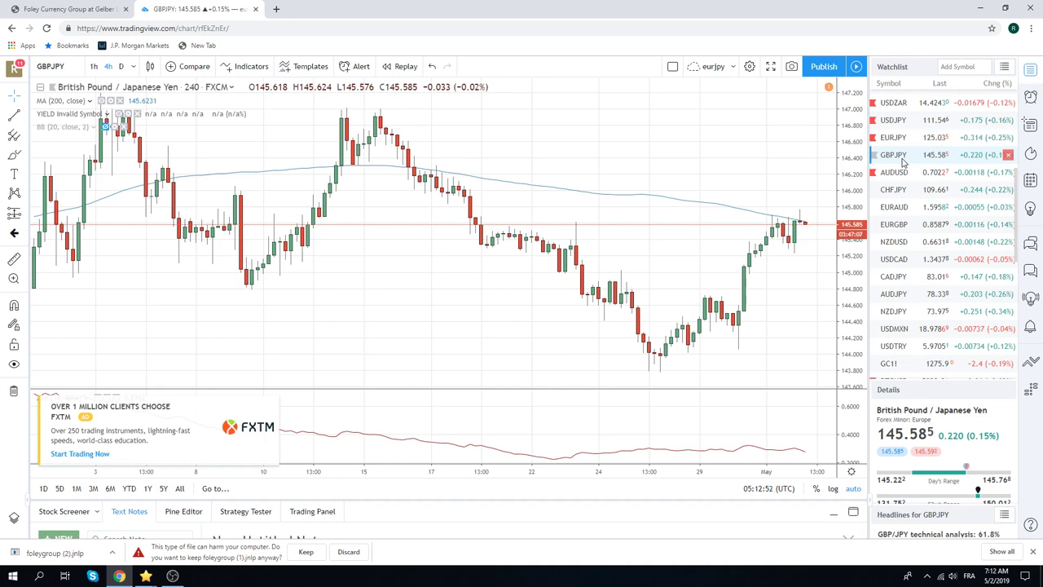
scroll(632, 244, up, 2)
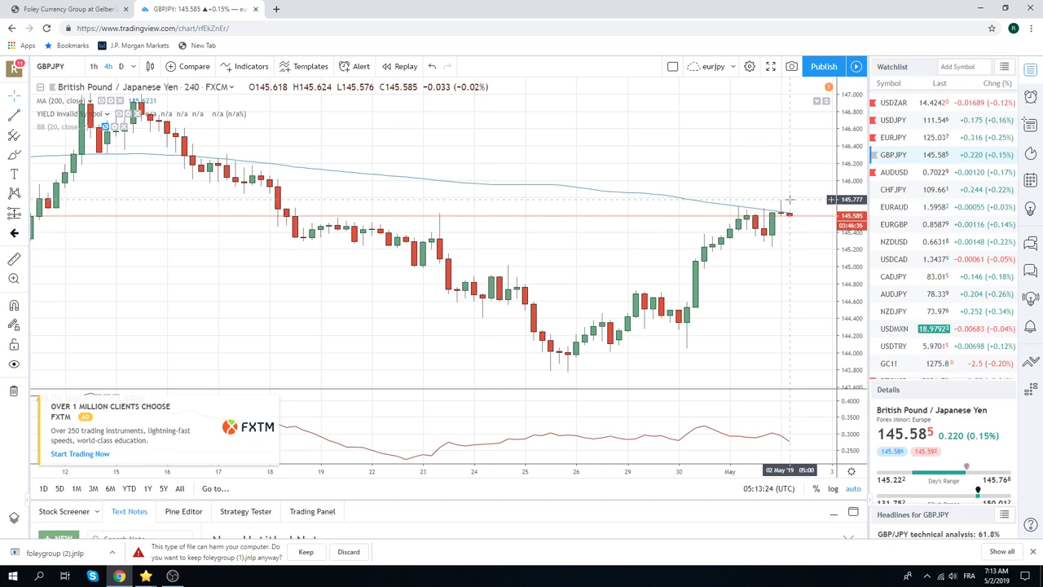
click(120, 66)
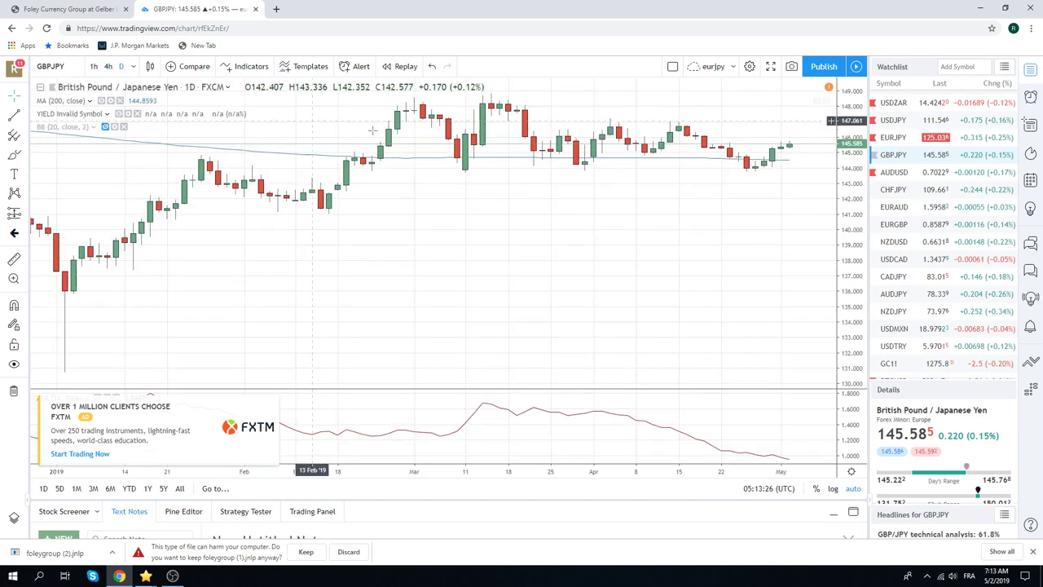
Zoom the GBPJPY daily chart out to mid-January through early May and scan the watchlist symbols
scroll(613, 249, down, 3)
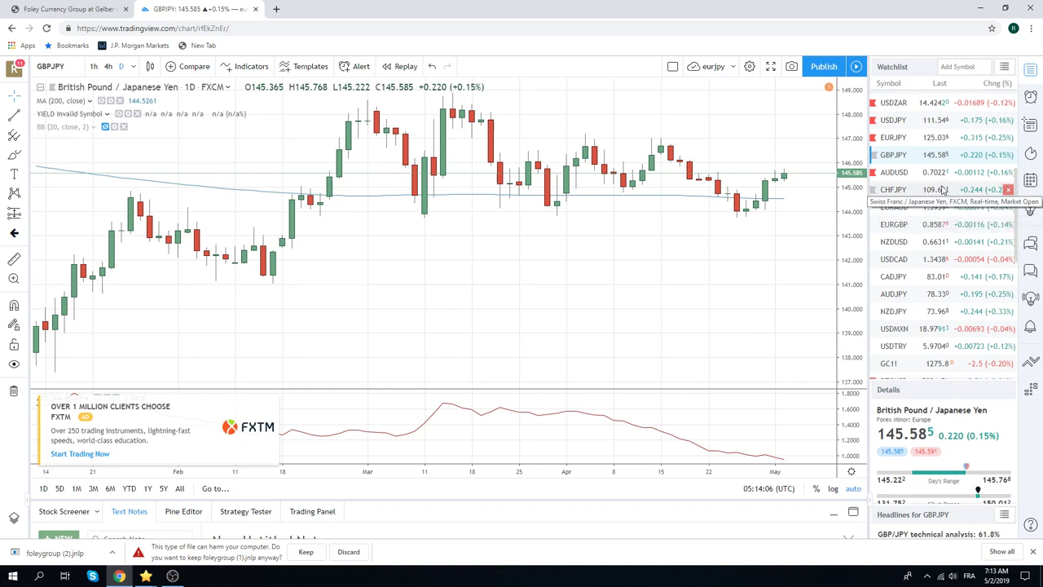
scroll(943, 190, down, 1)
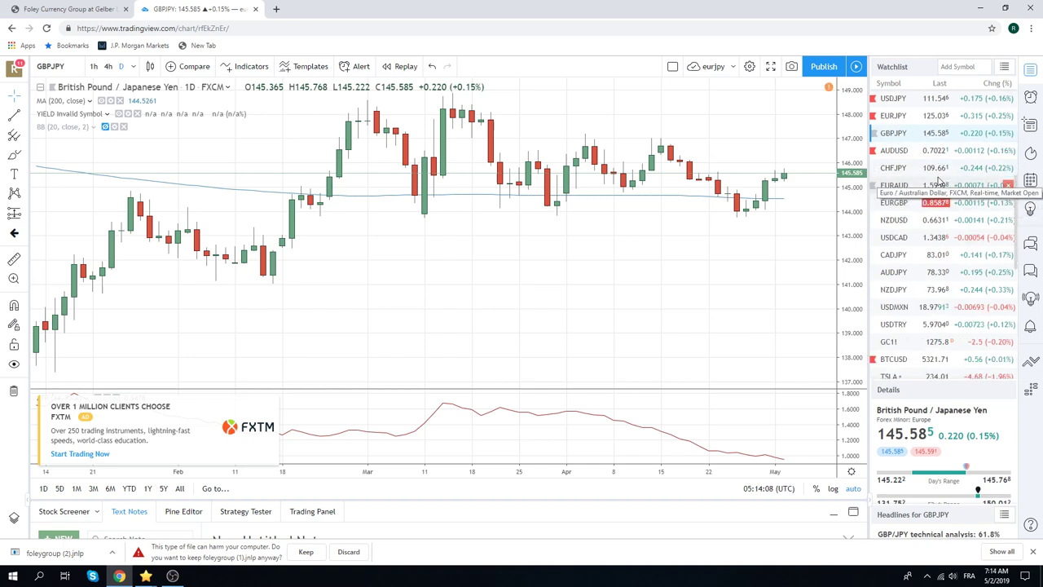
scroll(945, 249, up, 3)
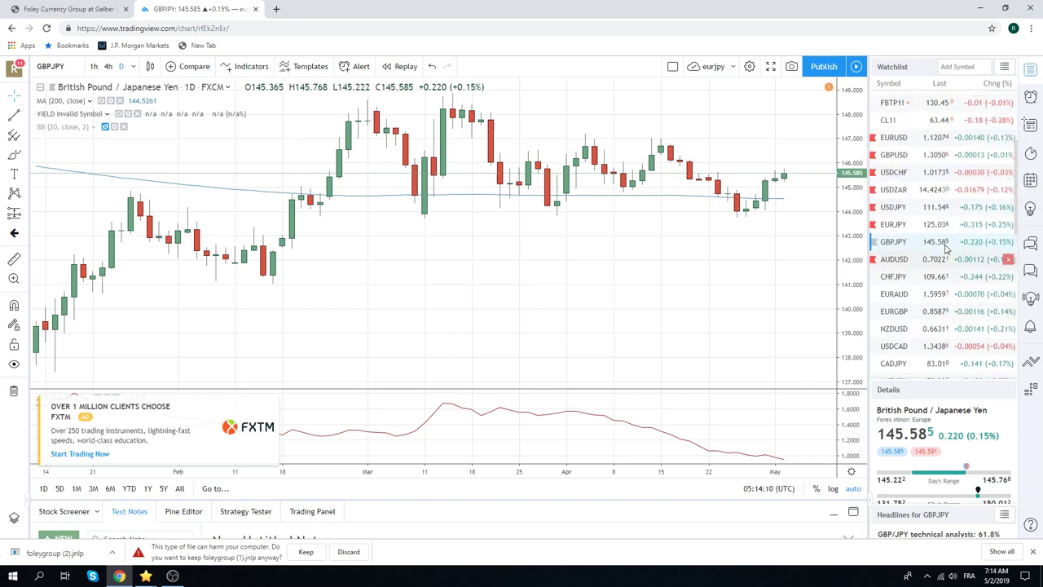